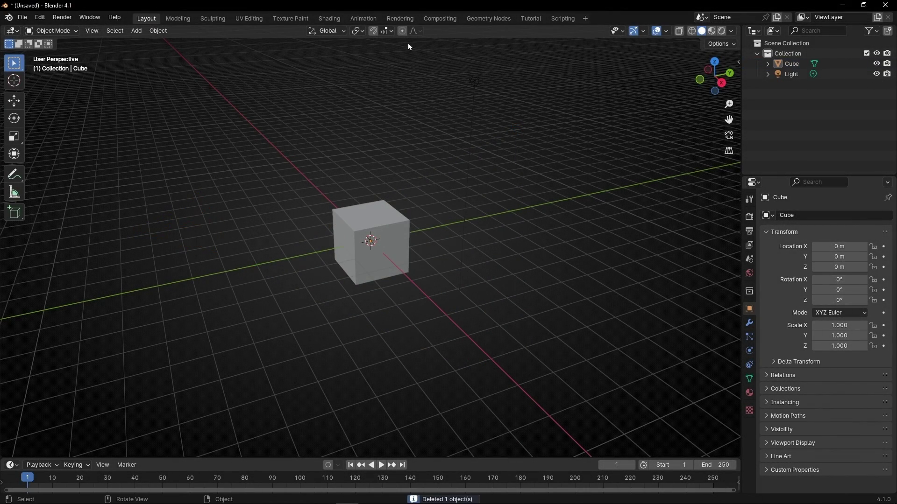
Step: Delete the light from the scene and switch to the Tutorial workspace
click(475, 82)
key(Delete)
click(530, 19)
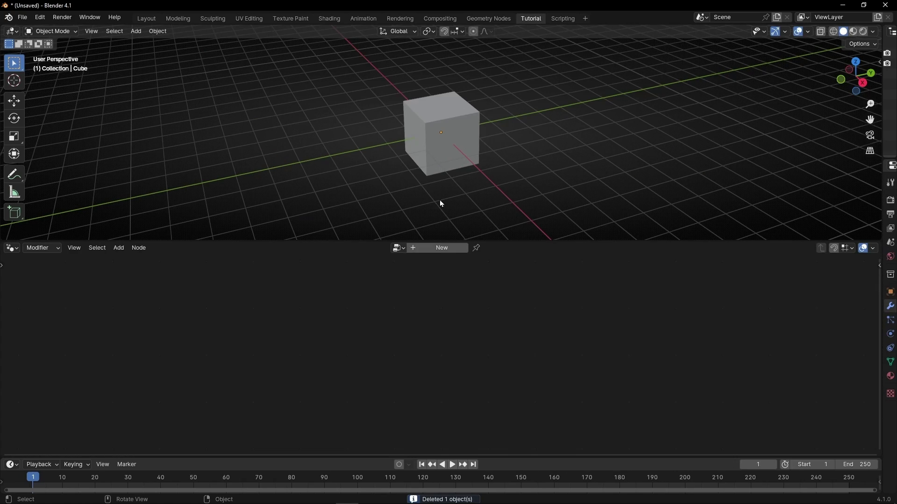
Step: Create a new geometry node tree on the cube and extend the node editor over the timeline area
click(430, 251)
right_click(300, 463)
click(300, 464)
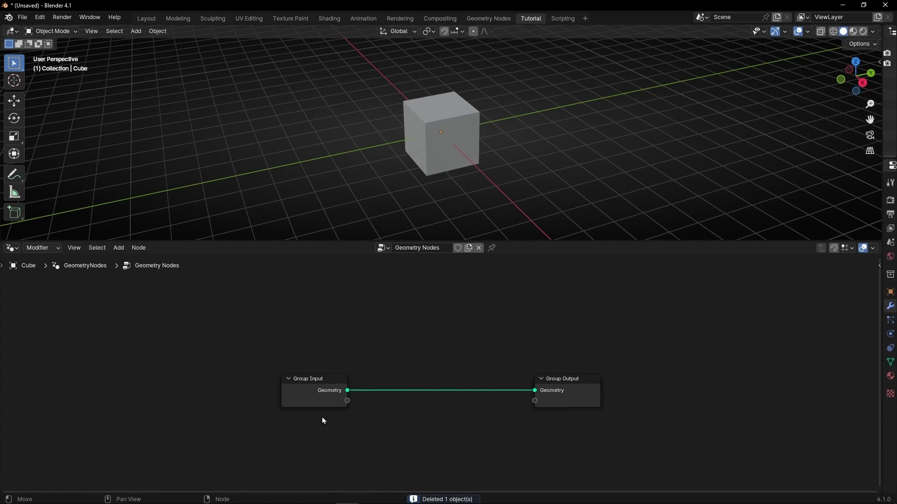
Step: Delete the Group Input node and add a Points node in its place
click(320, 392)
key(Delete)
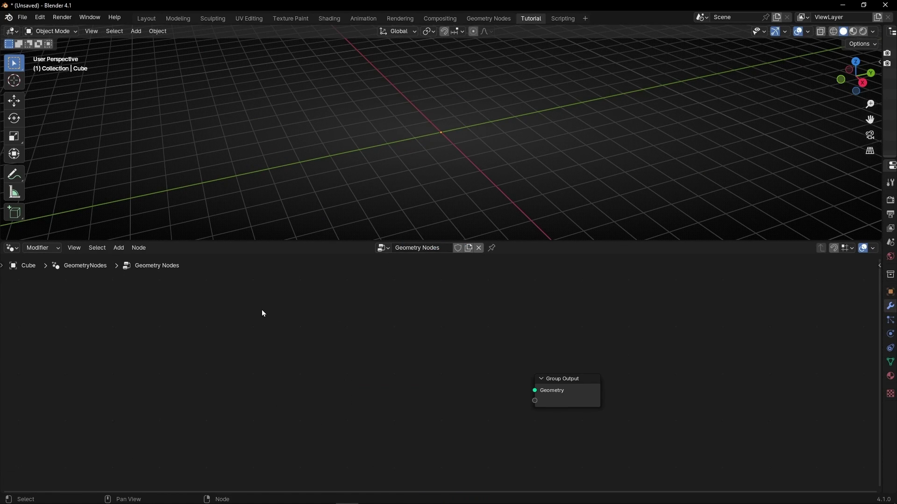
key(shift+a)
text(poi)
key(Return)
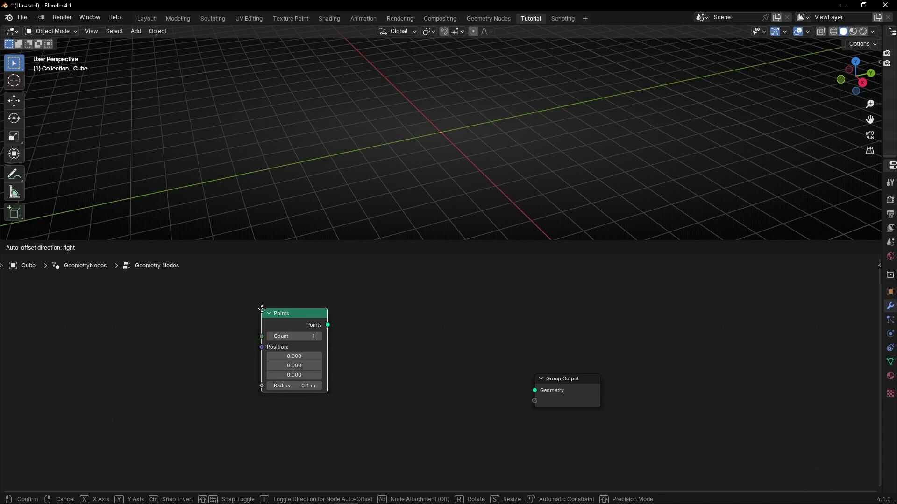
click(290, 298)
Step: Duplicate the Points node twice and move the Group Output node farther away to make room
key(shift+d)
click(371, 381)
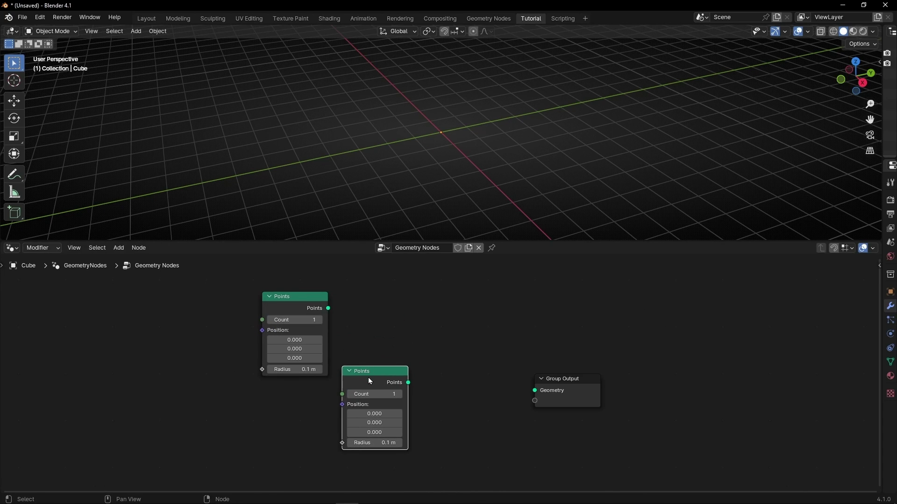
key(shift+d)
click(474, 406)
drag(558, 402, 652, 351)
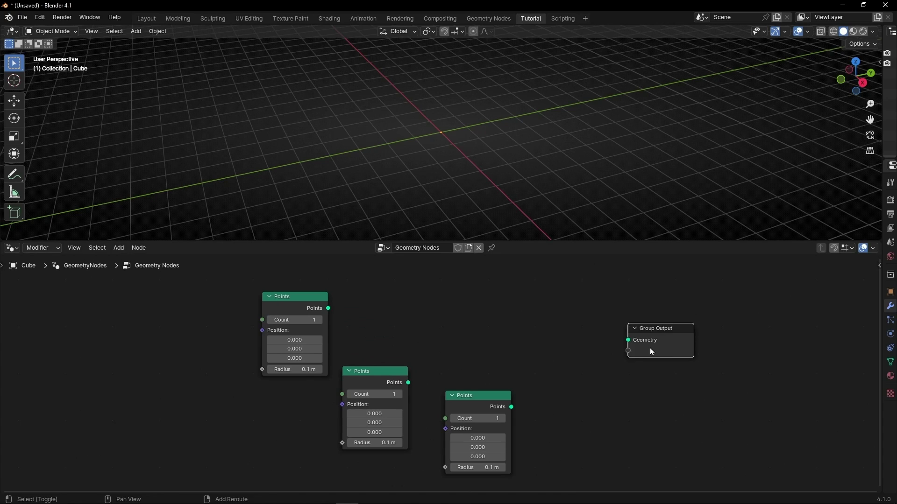
Step: Add a Join Geometry node and connect its output to the Group Output's Geometry input
key(shift+a)
text(join)
key(Down)
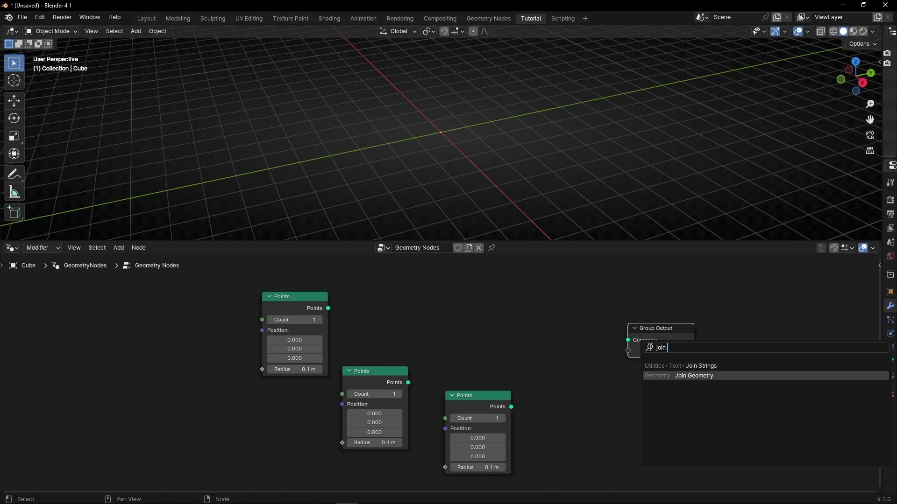
key(Return)
click(532, 321)
alt+right_drag(579, 341, 635, 347)
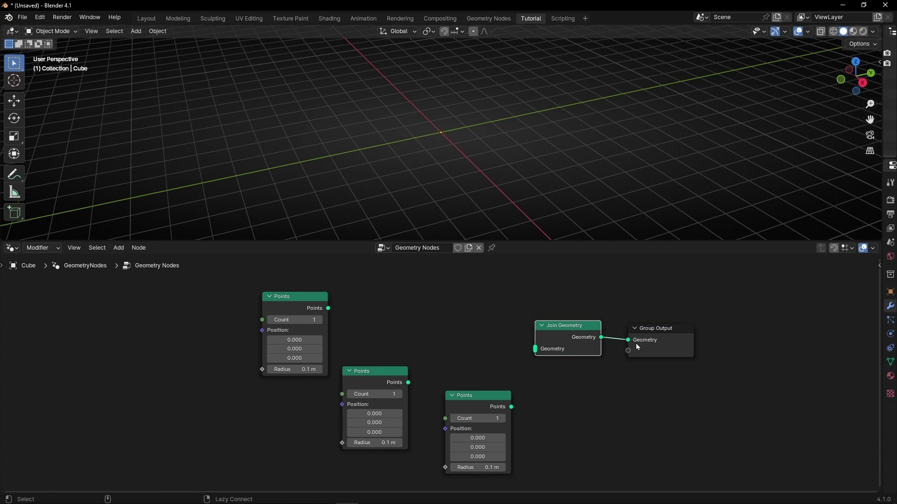
Step: Connect all three Points nodes to the Join Geometry node and move the Group Output farther from it
alt+right_drag(303, 322, 560, 338)
alt+right_drag(396, 375, 563, 339)
alt+right_drag(475, 418, 572, 326)
drag(654, 328, 707, 327)
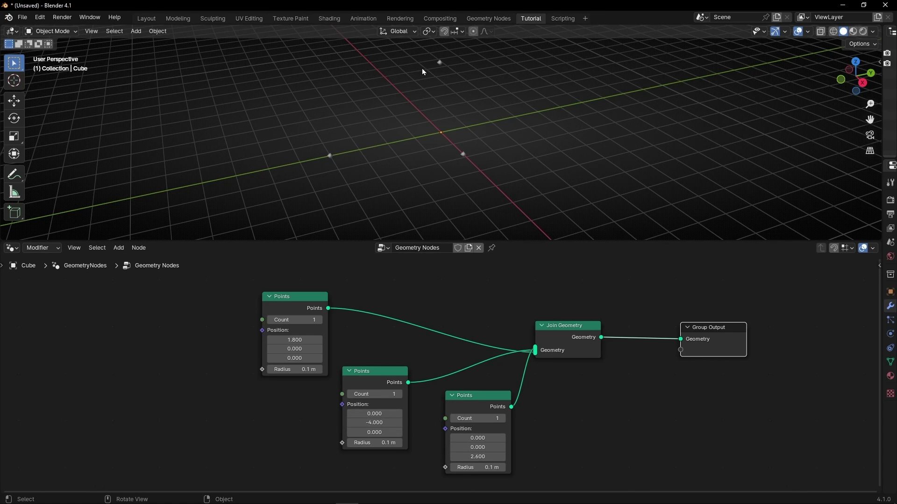
Step: Insert a Convex Hull node between Join Geometry and Group Output
middle_drag(660, 338, 484, 338)
drag(559, 336, 668, 336)
key(shift+a)
text(conve)
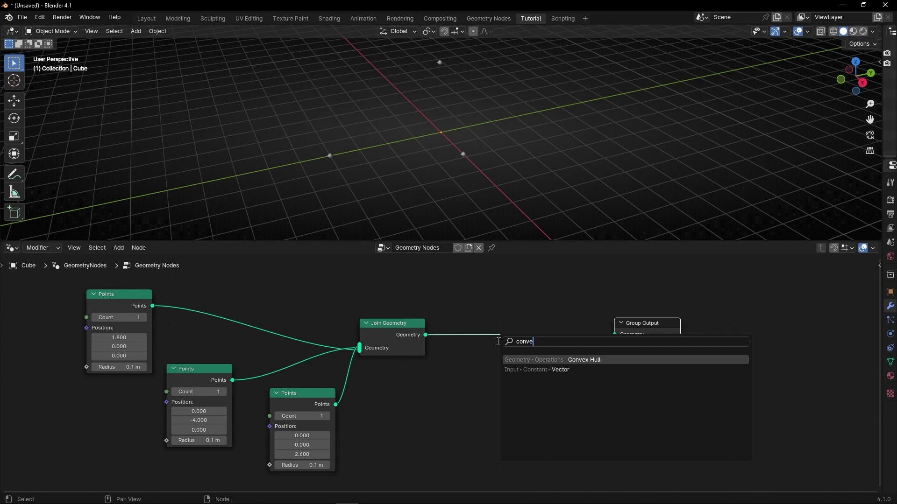
key(Return)
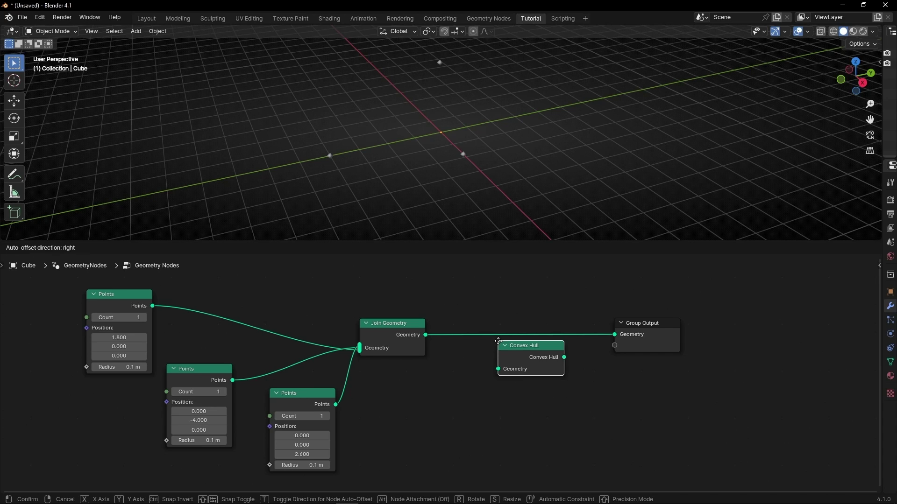
click(496, 323)
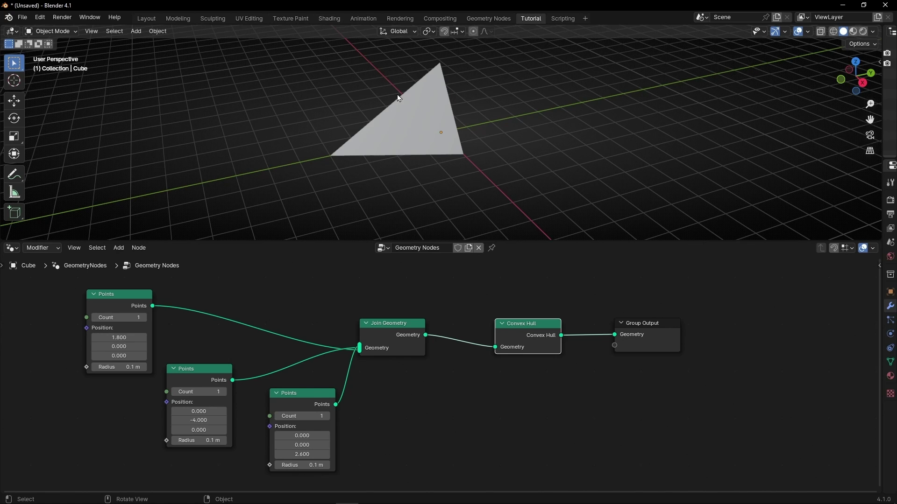
Step: Set the first point's position to X 2.4, Y 0.9, the second point's X to -2, and the third point's Y to -2.8
mouse_move(431, 124)
middle_down()
mouse_move(397, 127)
mouse_move(466, 123)
mouse_move(439, 128)
middle_up()
middle_drag(222, 346, 306, 355)
drag(201, 347, 232, 356)
drag(268, 420, 279, 424)
drag(382, 455, 330, 454)
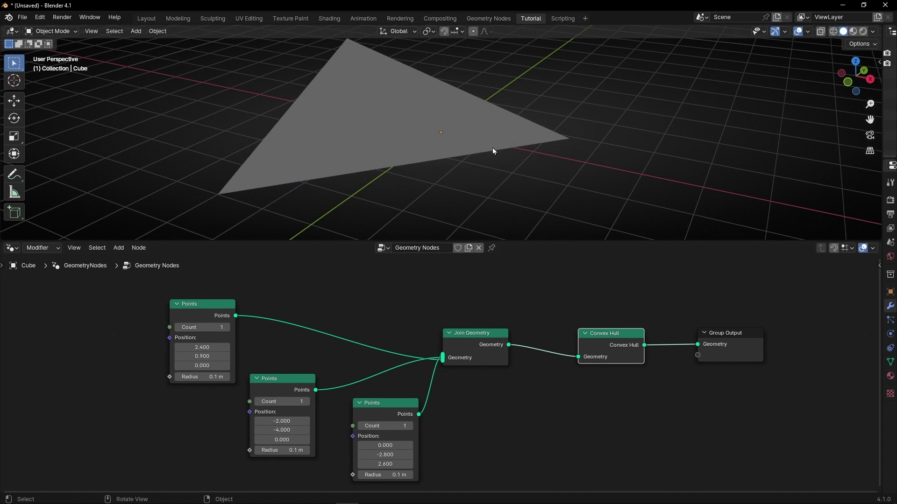
middle_drag(493, 149, 475, 150)
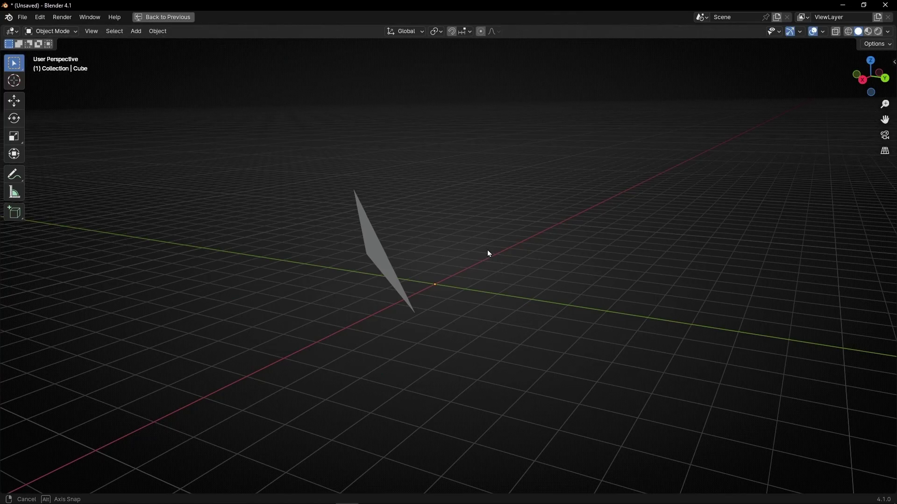
middle_drag(489, 254, 347, 245)
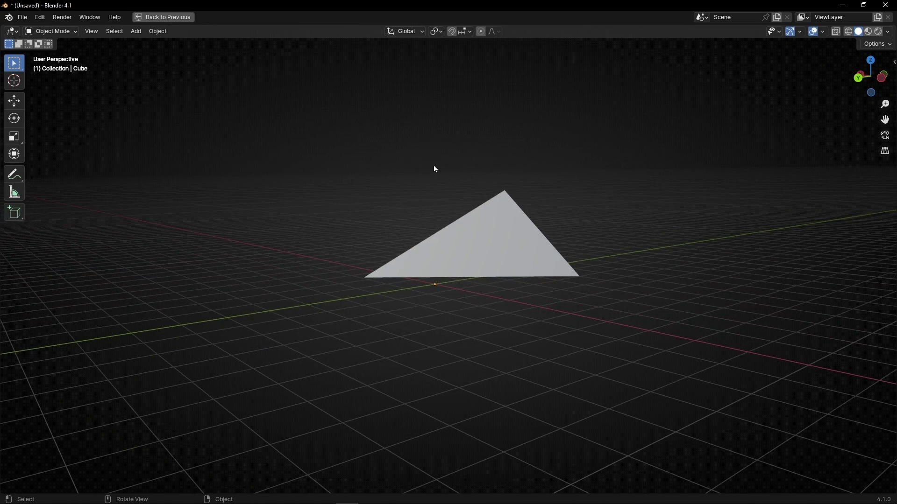
key(ctrl+space)
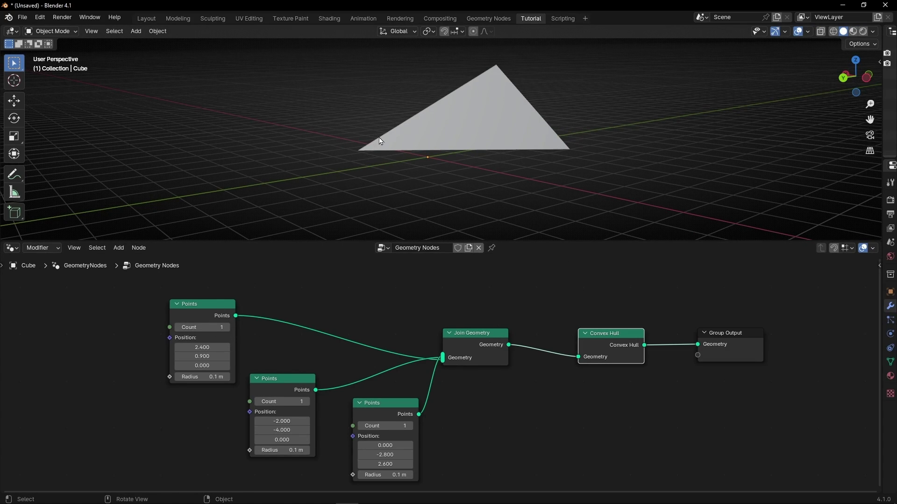
Step: Duplicate the Join Geometry node and insert the copy between Convex Hull and Group Output
middle_drag(559, 304, 392, 314)
drag(556, 340, 653, 339)
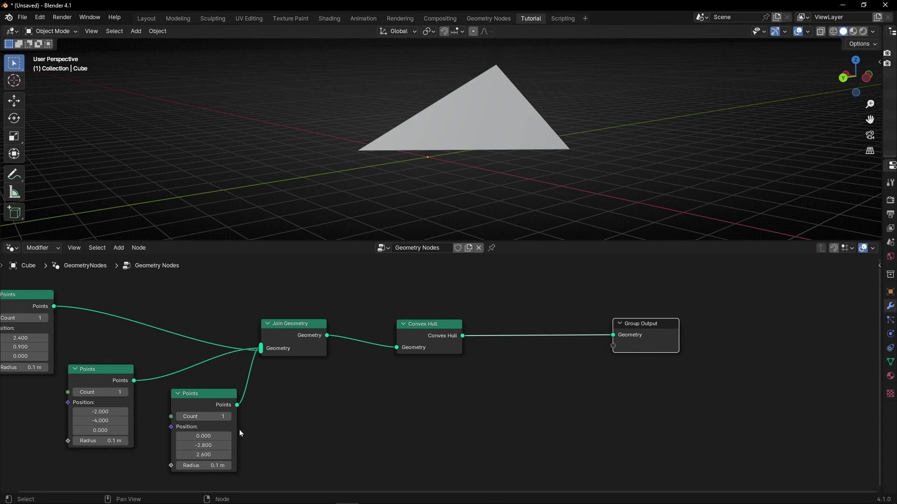
click(302, 345)
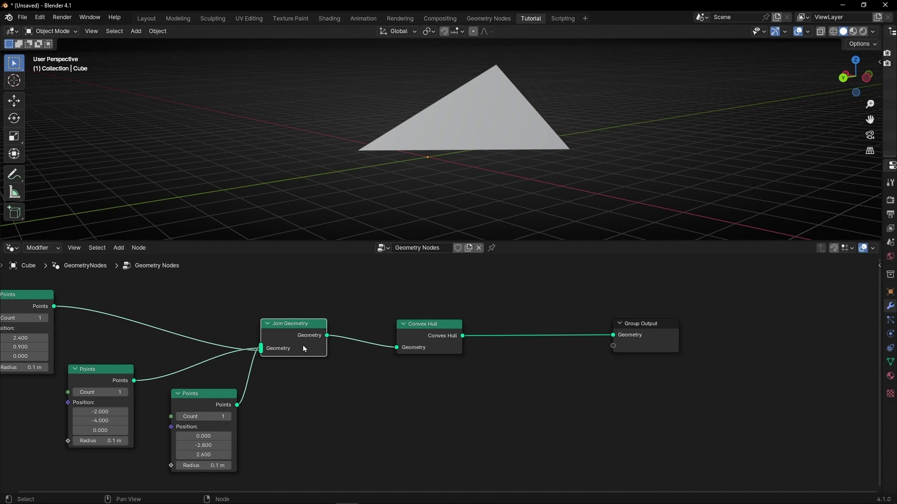
key(shift+d)
click(571, 337)
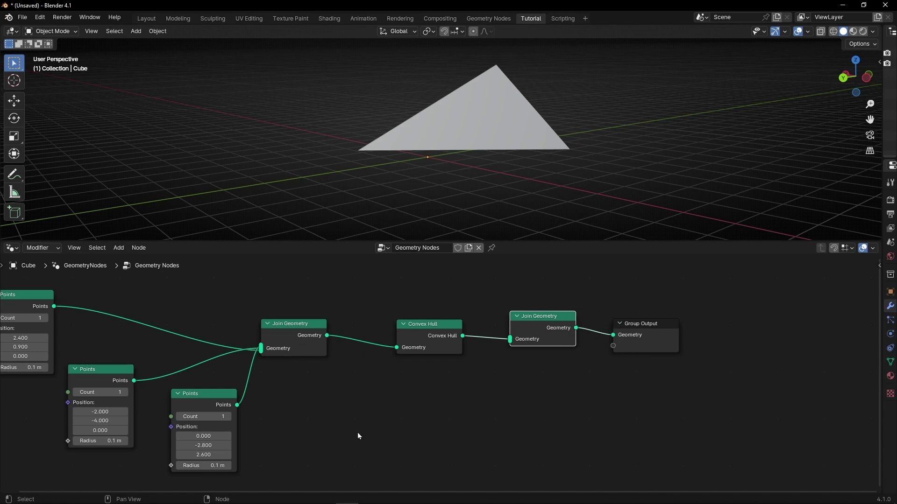
Step: Add an Instance on Points node fed by the first Join Geometry and link its instances to the second Join Geometry
drag(326, 338, 392, 421)
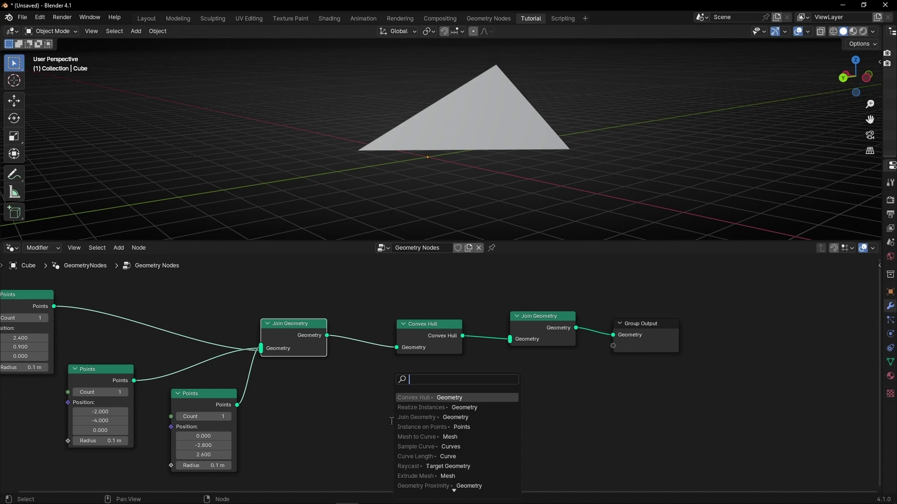
text(instance)
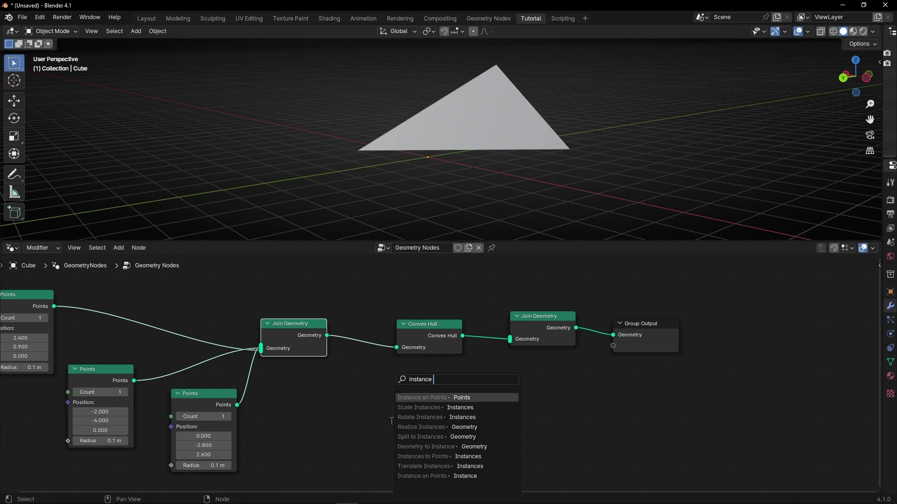
key(Return)
click(368, 400)
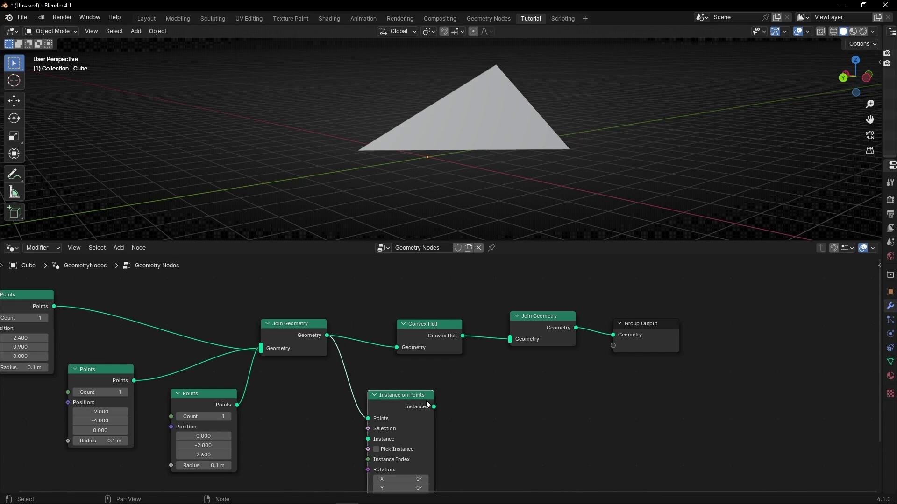
Step: Add a UV Sphere with a 0.14 m radius as the instance of the Instance on Points node
middle_drag(334, 436, 385, 378)
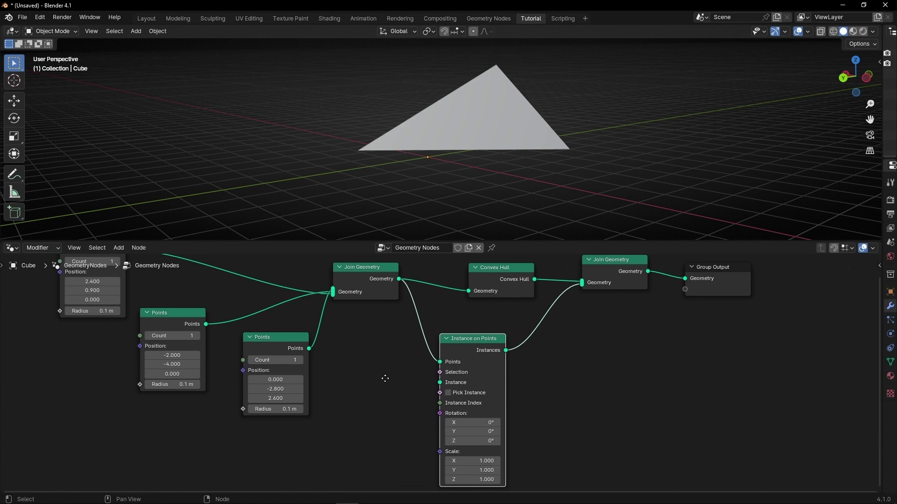
drag(440, 383, 376, 392)
text(uv sph)
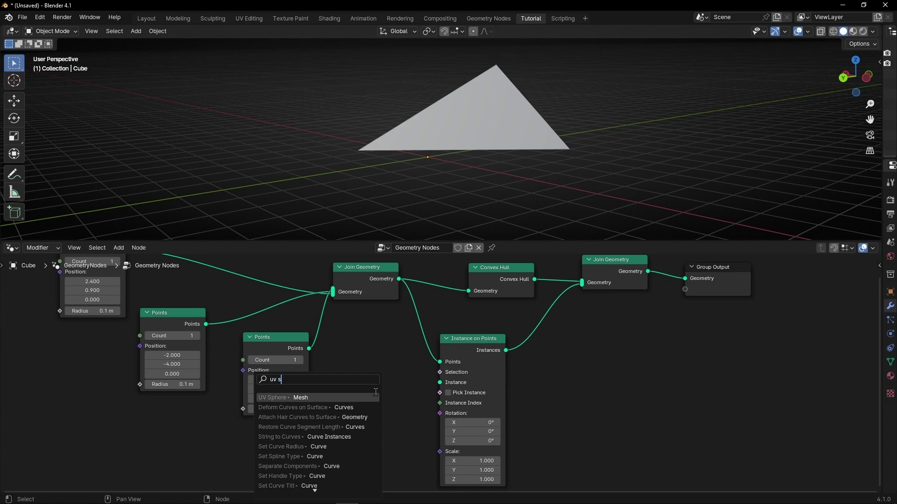
key(Return)
click(403, 372)
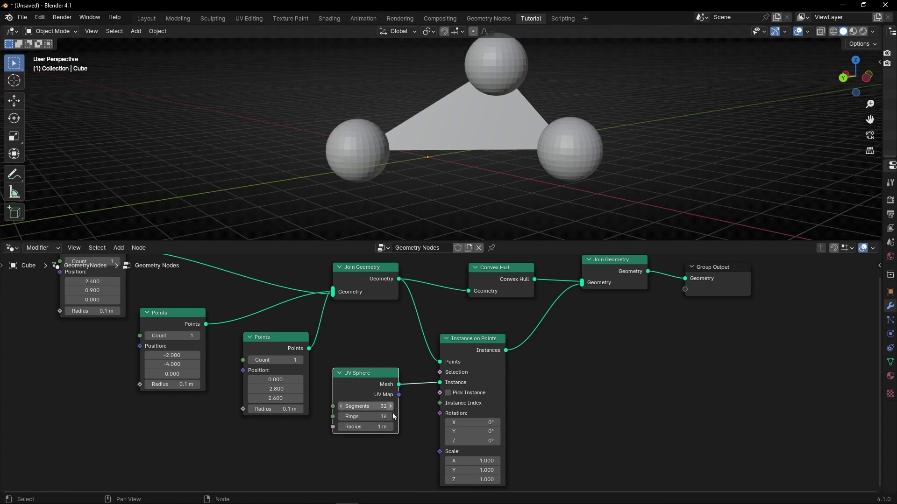
drag(376, 423, 348, 423)
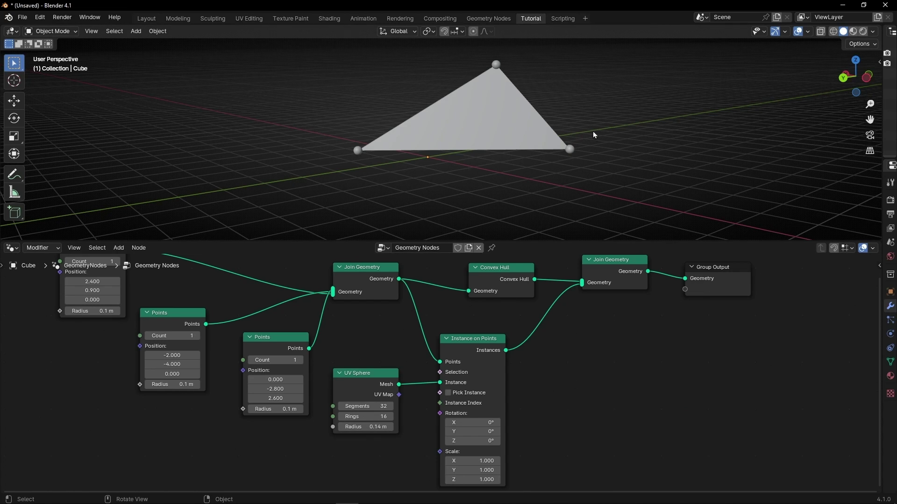
Step: Switch the viewport to Material Preview shading and insert a Set Material node after Instance on Points
click(853, 31)
key(shift+a)
text(set mat)
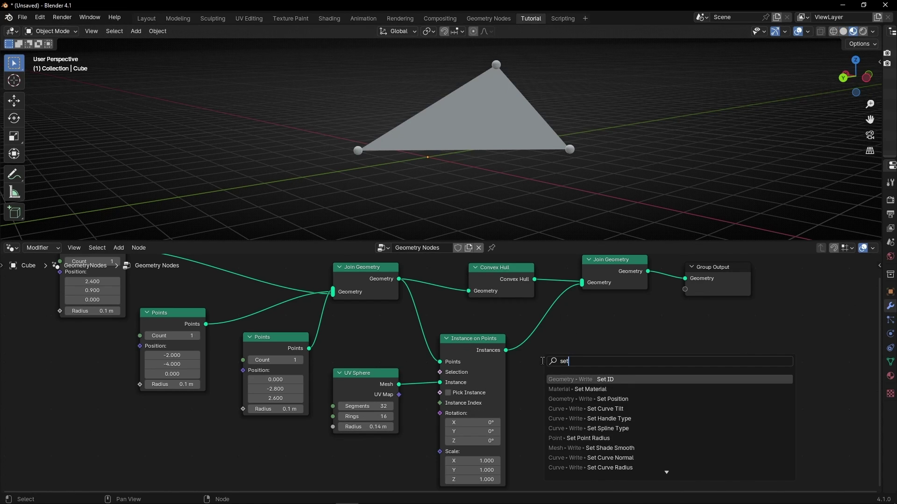
key(Return)
click(538, 310)
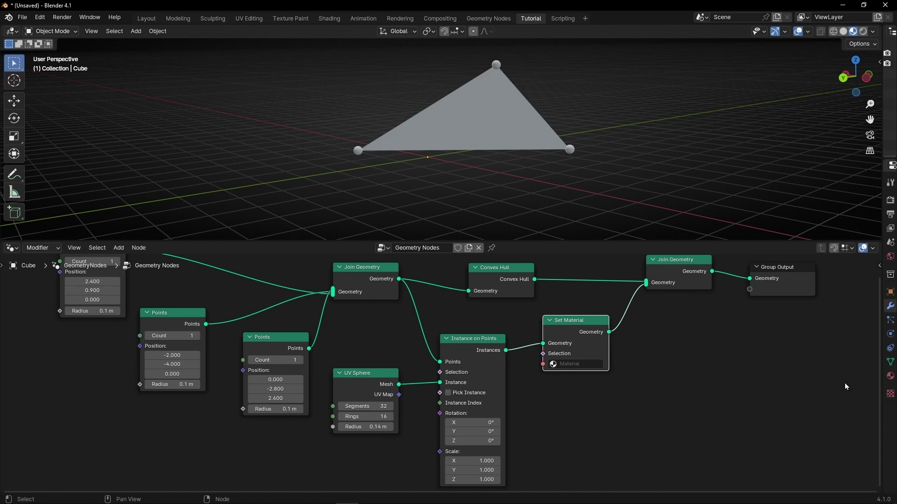
Step: Create a second material on the cube with a red base color, hue about 0.996 and saturation about 0.909
drag(877, 355, 747, 379)
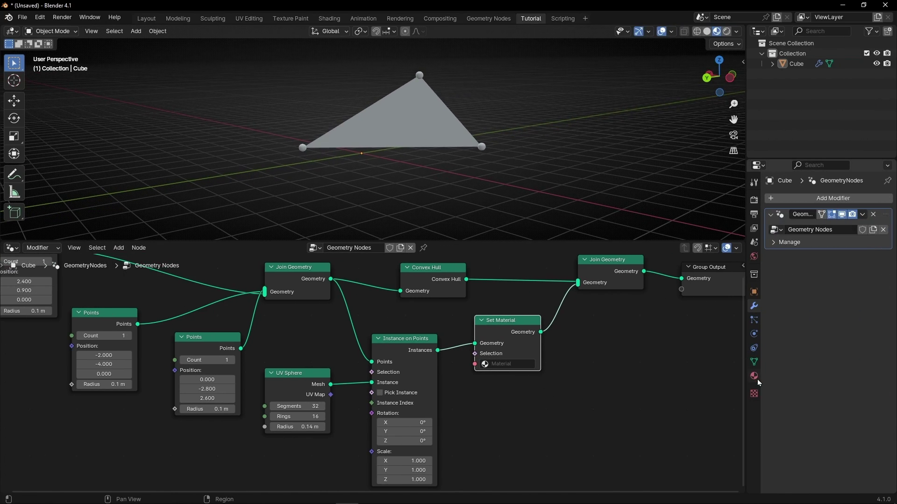
click(755, 376)
click(887, 199)
click(831, 262)
click(843, 341)
click(809, 259)
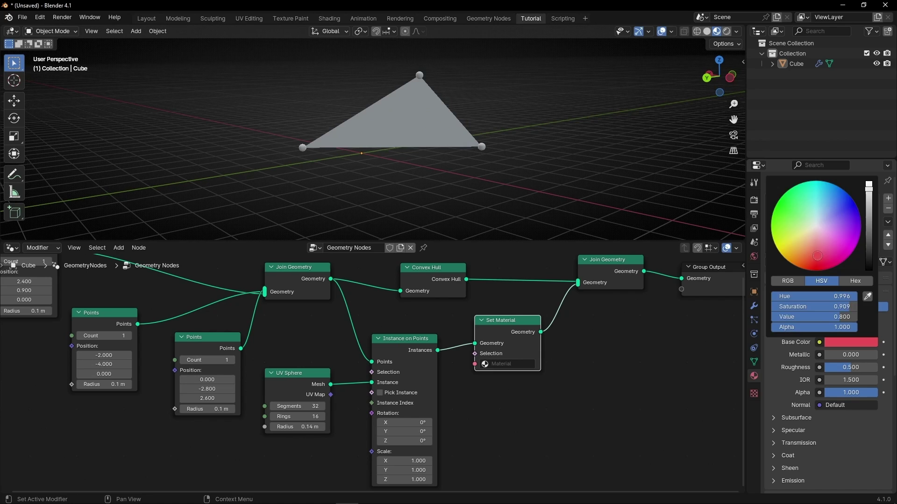
Step: Assign the new red material in the Set Material node and view the spheres in an enlarged viewport
click(497, 363)
click(509, 388)
key(ctrl+space)
scroll(475, 228, up, 4)
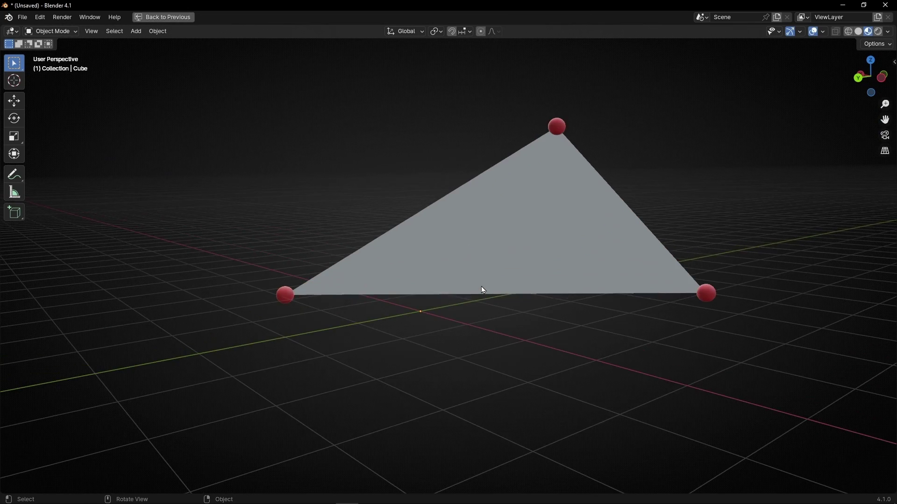
middle_drag(471, 291, 289, 277)
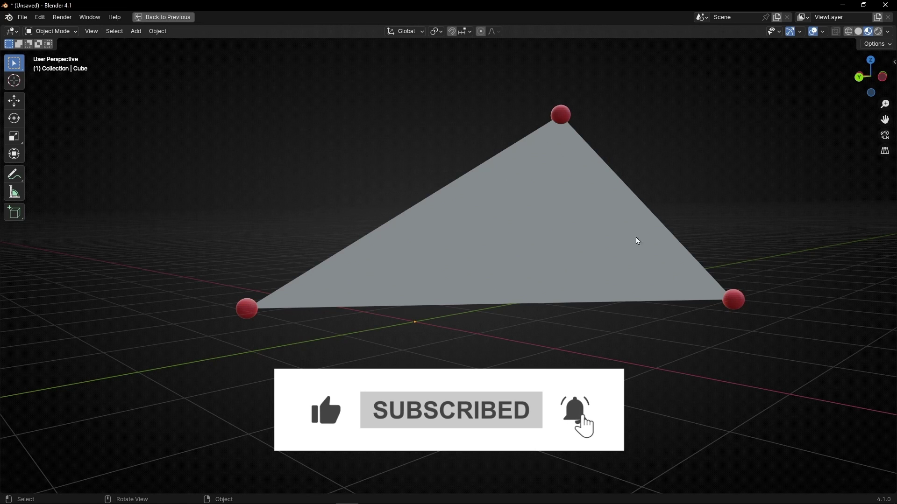
key(ctrl+space)
Step: Cut the link from Join Geometry to Instance on Points and feed it from the first Points node instead
middle_drag(486, 387, 557, 398)
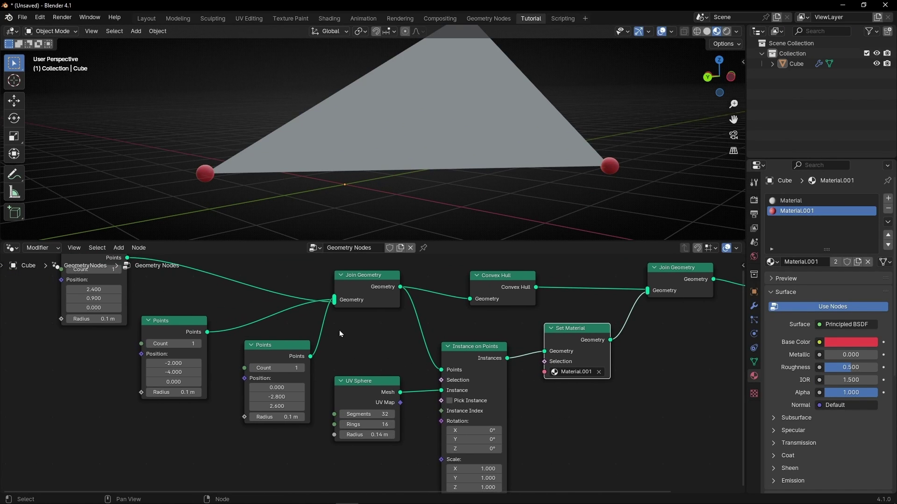
scroll(369, 346, down, 2)
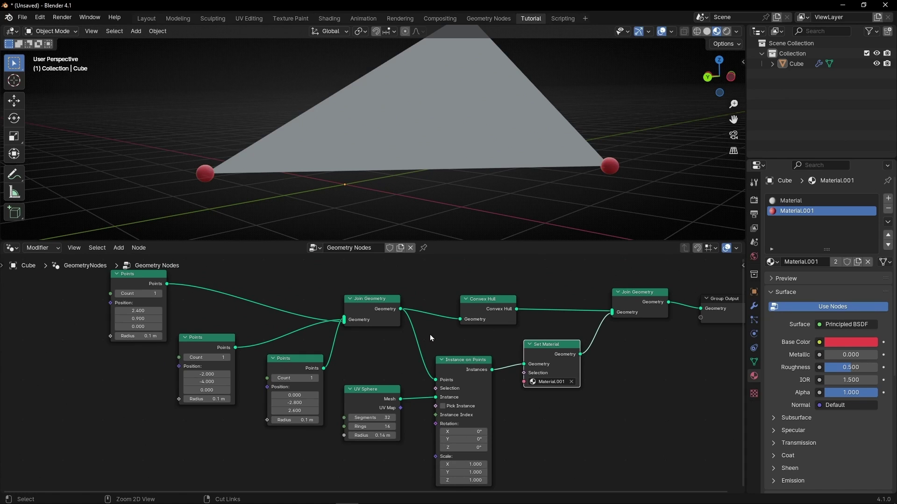
ctrl+right_drag(430, 335, 374, 351)
drag(167, 284, 436, 379)
scroll(283, 119, down, 3)
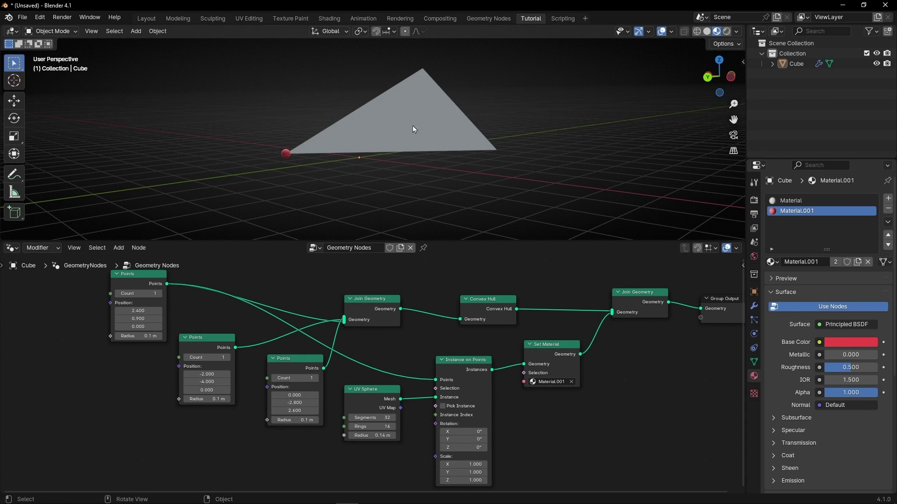
Step: Duplicate the UV Sphere, Instance on Points and Set Material group twice, placing the copies one below another
key(ctrl+space)
drag(595, 424, 395, 227)
key(shift+d)
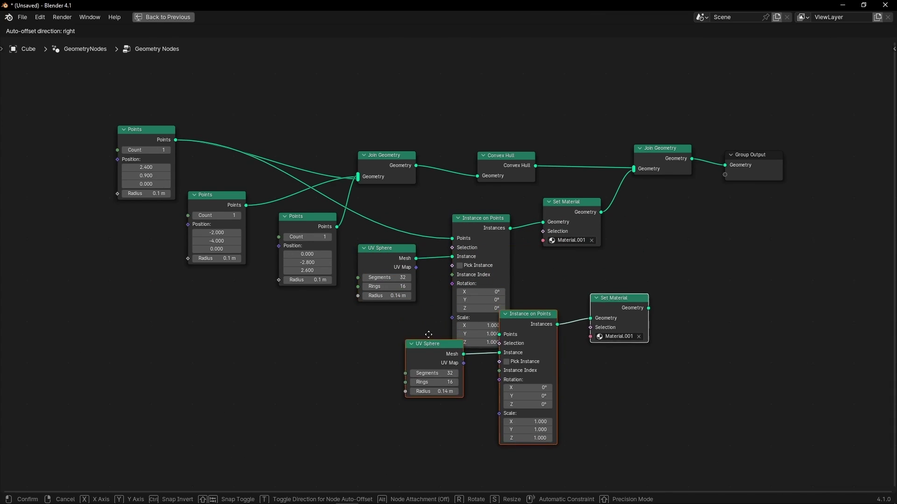
click(383, 369)
shift+scroll(383, 368, down, 4)
drag(596, 435, 380, 297)
key(shift+d)
click(376, 437)
scroll(318, 371, down, 2)
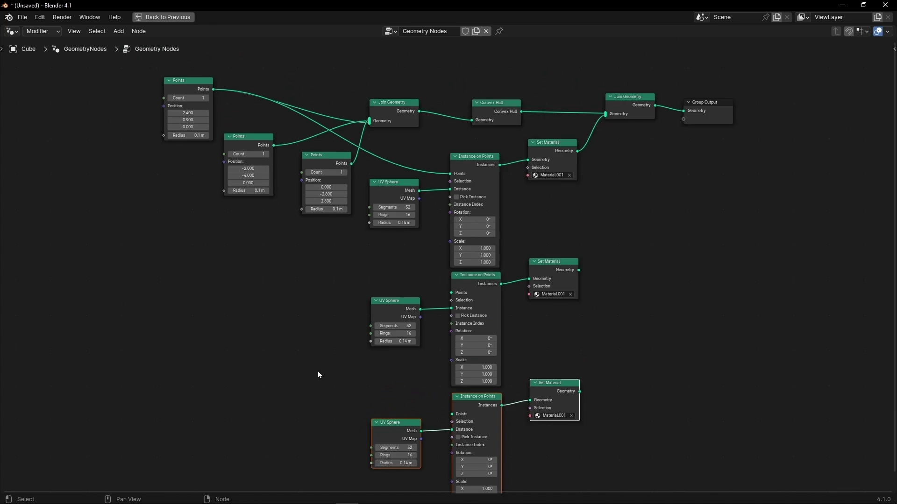
Step: Stack the second and third Points nodes below the first and link each to its own duplicated Instance on Points node
drag(262, 142, 206, 173)
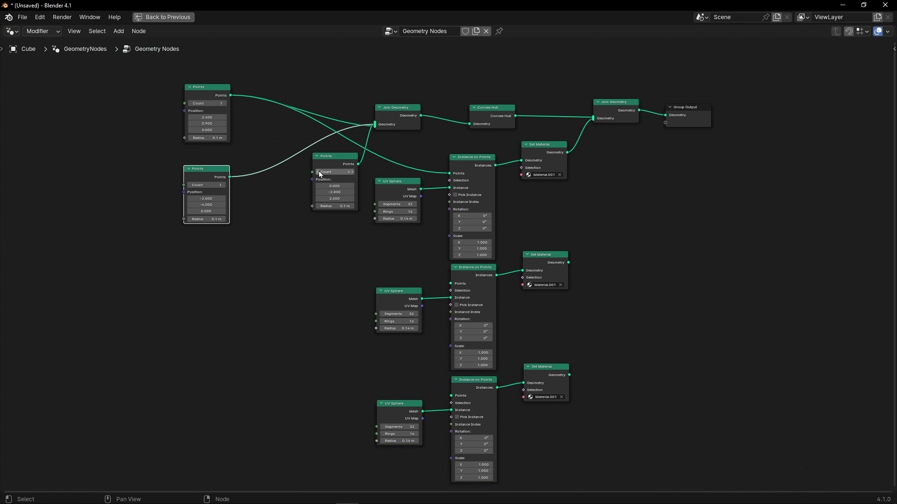
drag(327, 167, 184, 281)
click(184, 281)
drag(229, 177, 288, 239)
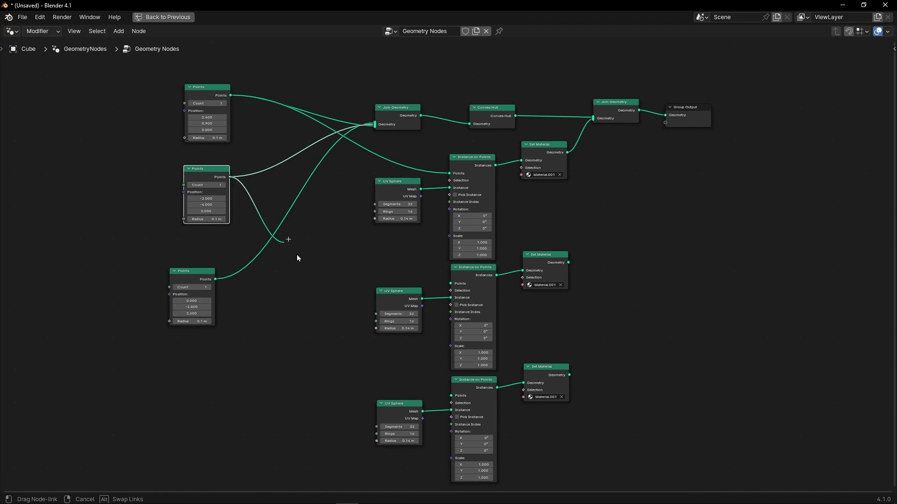
drag(427, 285, 448, 286)
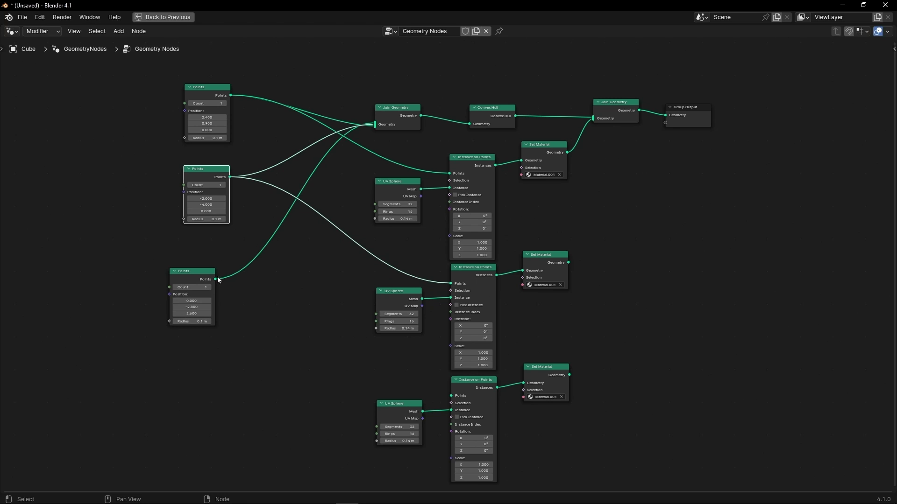
drag(218, 279, 305, 352)
drag(437, 393, 450, 396)
Step: Move Group Output aside and connect the second and third Set Material nodes to the final Join Geometry
middle_drag(749, 298, 630, 316)
drag(584, 140, 737, 227)
drag(498, 120, 584, 124)
alt+right_drag(505, 240, 579, 135)
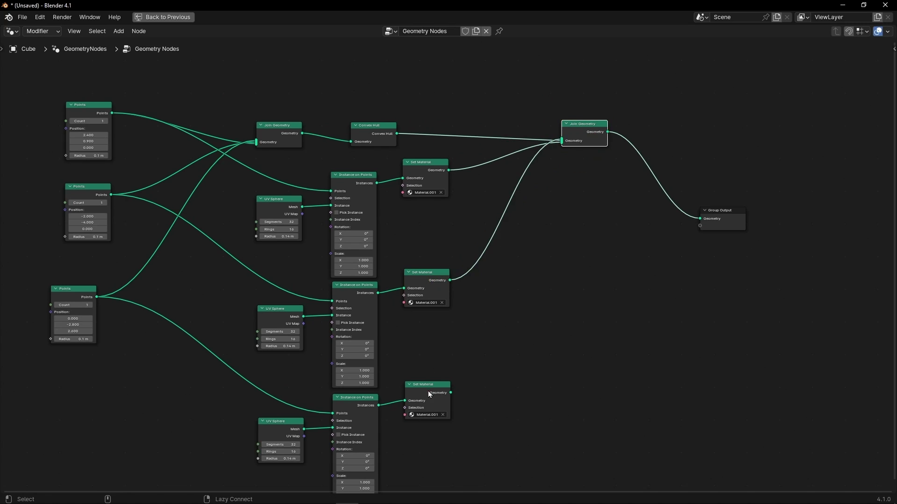
alt+right_drag(428, 394, 587, 138)
key(ctrl+space)
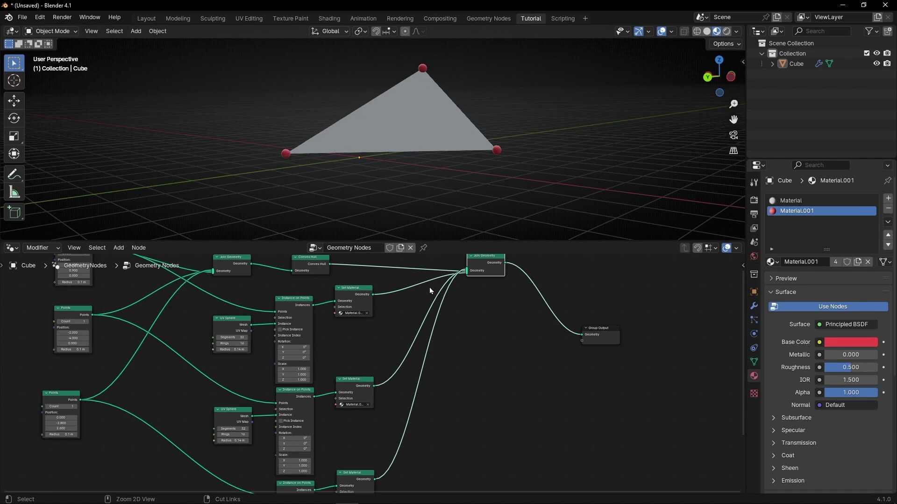
Step: Create yellow-green and blue materials, assign them to the second and third Set Material nodes, and view the colored corners enlarged
click(888, 199)
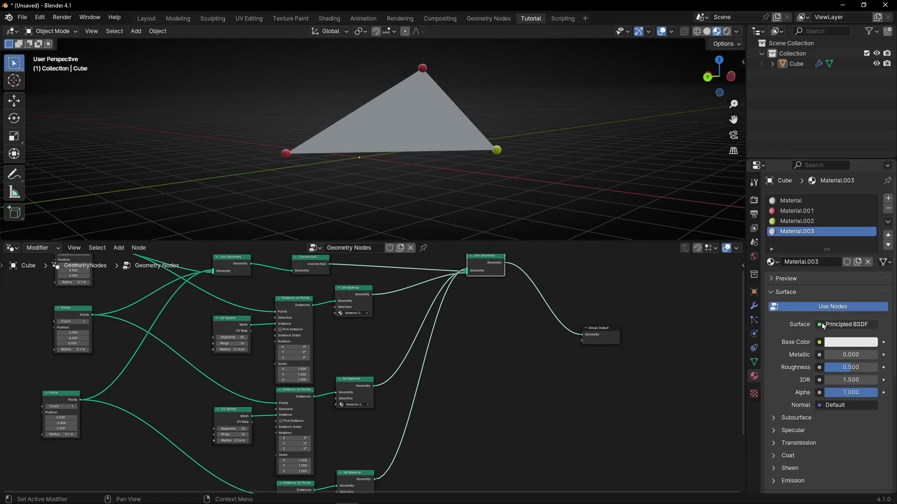
key(ctrl+space)
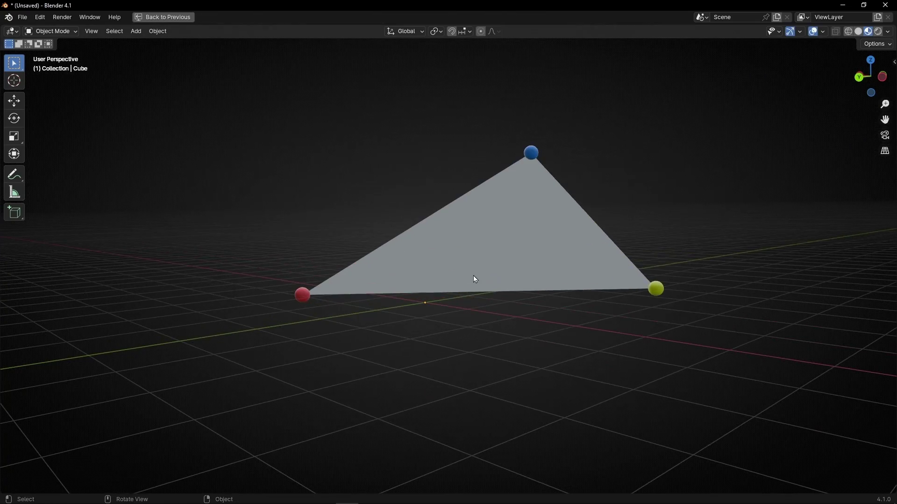
middle_drag(475, 278, 524, 291)
key(ctrl+space)
Step: Move the third Points node up close beneath the second one in the enlarged node editor
key(ctrl+space)
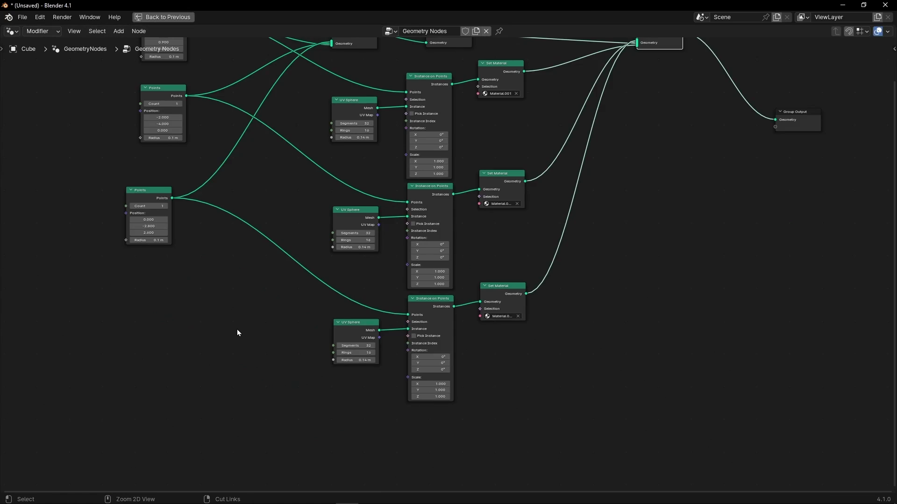
scroll(370, 405, up, 5)
drag(302, 340, 311, 308)
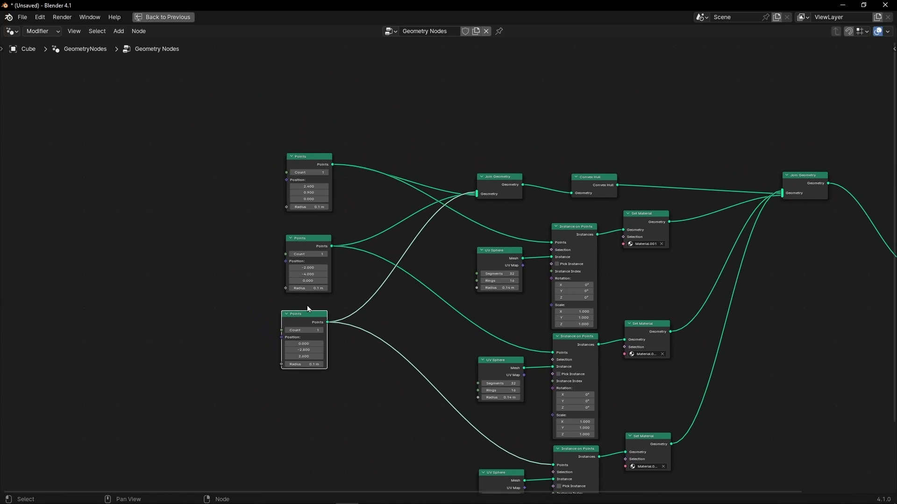
scroll(316, 230, up, 7)
middle_drag(276, 210, 348, 251)
key(ctrl+space)
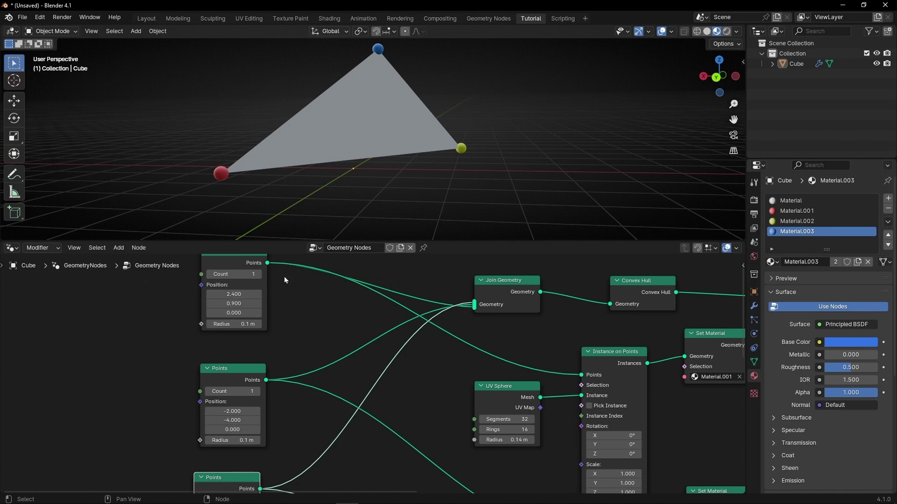
Step: Set the first Points node's Y position to 2.6, the second's X to -1.6 and the third's X to -0.3
drag(233, 304, 308, 304)
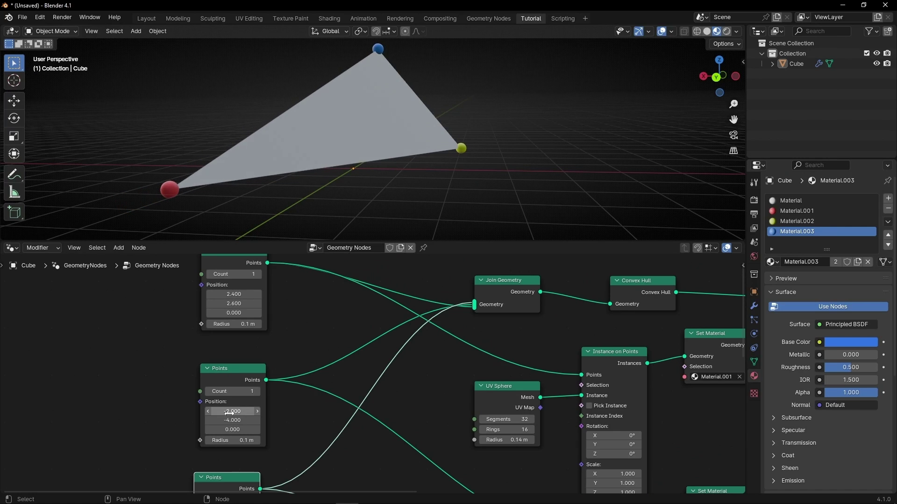
drag(239, 411, 263, 411)
middle_drag(282, 447, 319, 398)
scroll(318, 398, up, 1)
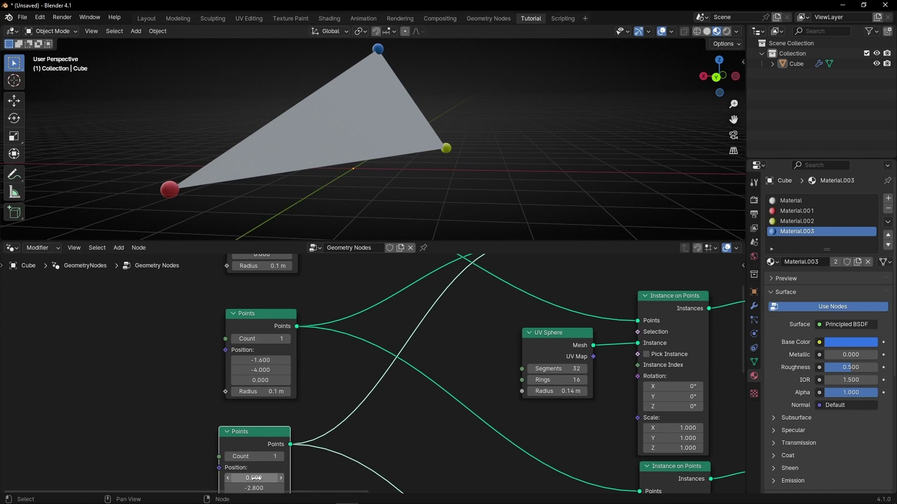
drag(256, 478, 239, 478)
Step: Add a sphere empty at the world origin and scale it down to slightly larger than a corner sphere
shift+middle_drag(362, 186, 376, 212)
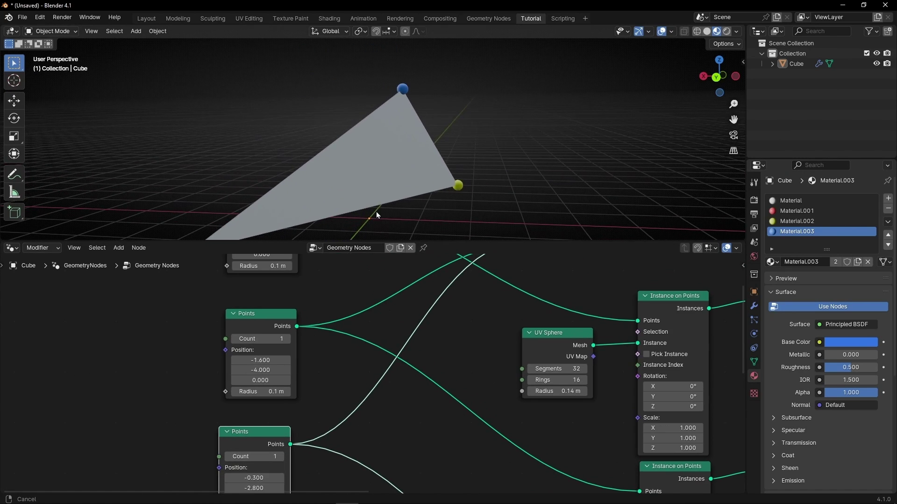
click(135, 31)
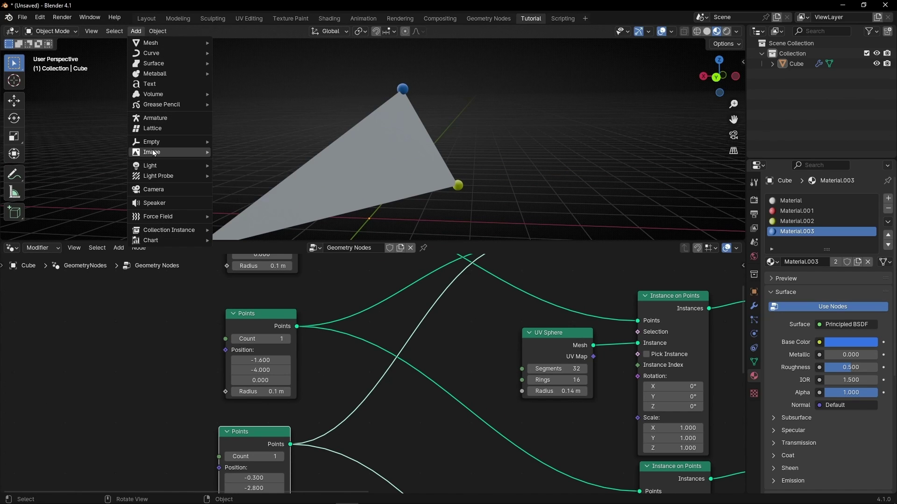
mouse_move(158, 141)
click(250, 197)
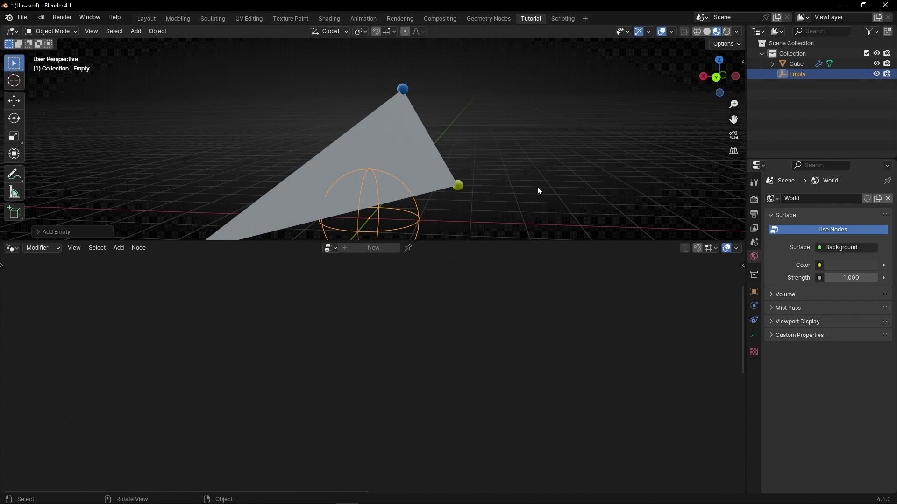
key(s)
click(409, 200)
Step: Bring the Empty into the cube's node tree as an Object Info node and link its Location to the first Points node's Position
click(371, 181)
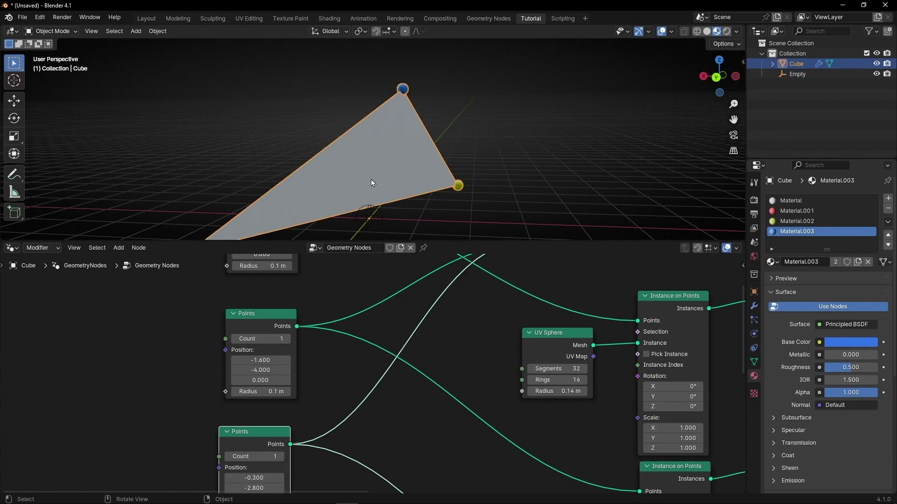
click(219, 338)
drag(796, 74, 89, 308)
middle_drag(184, 302, 242, 397)
drag(182, 410, 204, 300)
drag(329, 339, 285, 317)
right_click(330, 339)
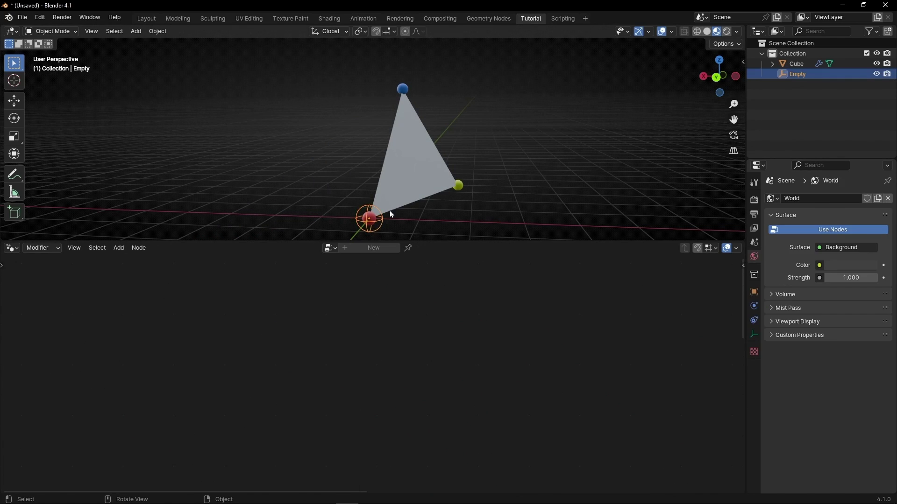
Step: Pin the cube's node tree and move the empty about 2.5 m in X, 0.4 m in Y and 1.5 m in Z
click(380, 206)
click(424, 248)
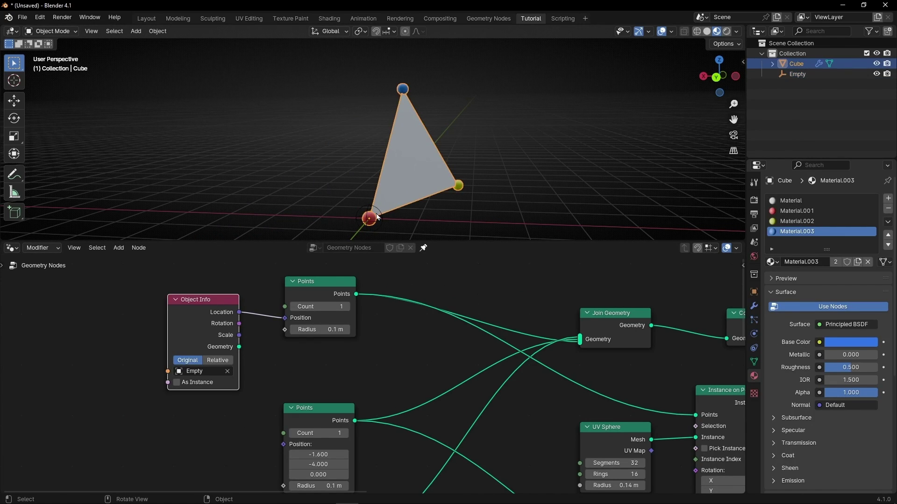
click(382, 222)
key(g)
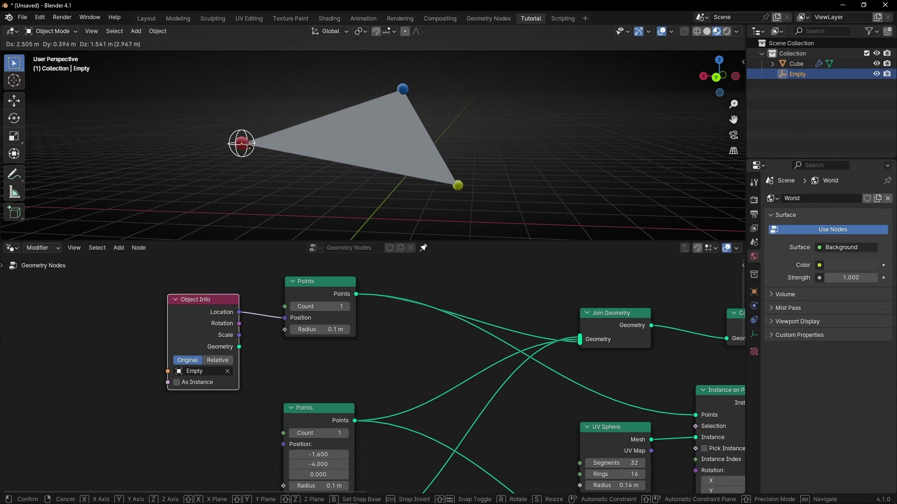
click(221, 139)
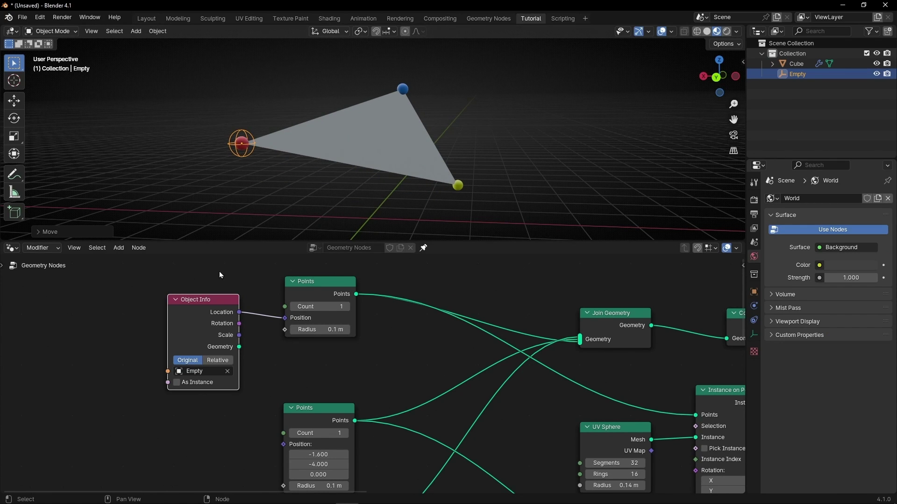